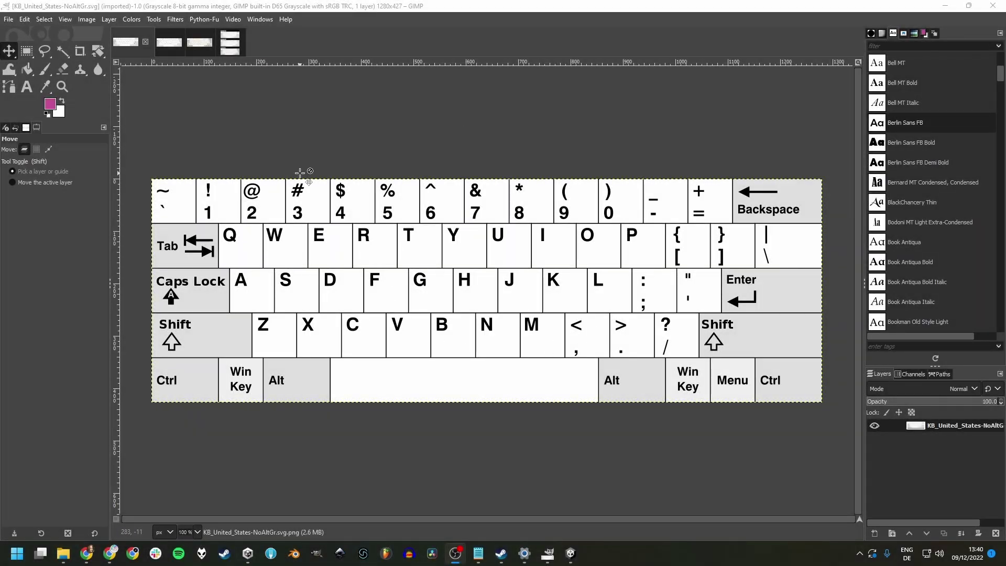
Step: View the German and French keyboard layout images and the combined QWERTY, QWERTZ and AZERTY comparison image
click(163, 44)
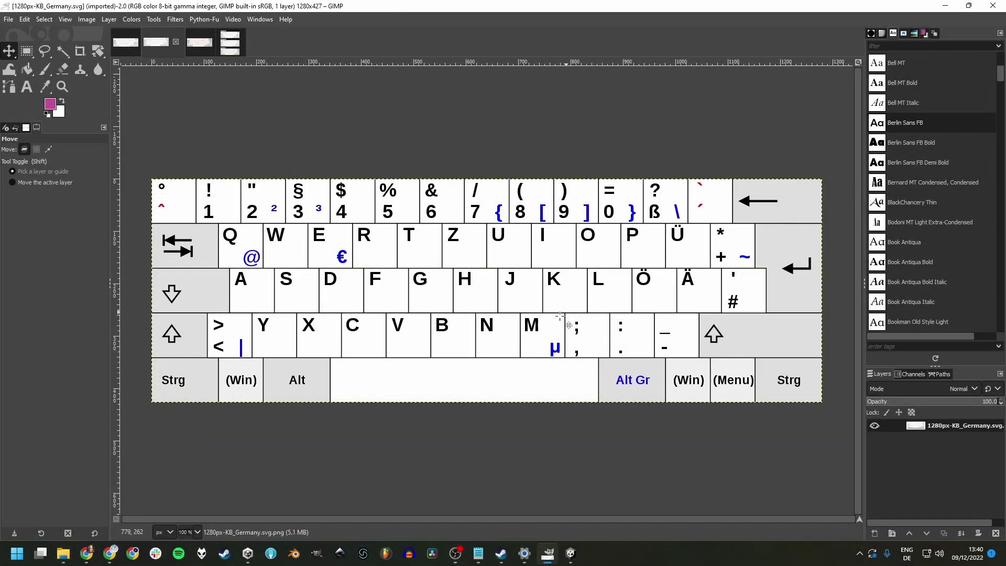
click(199, 42)
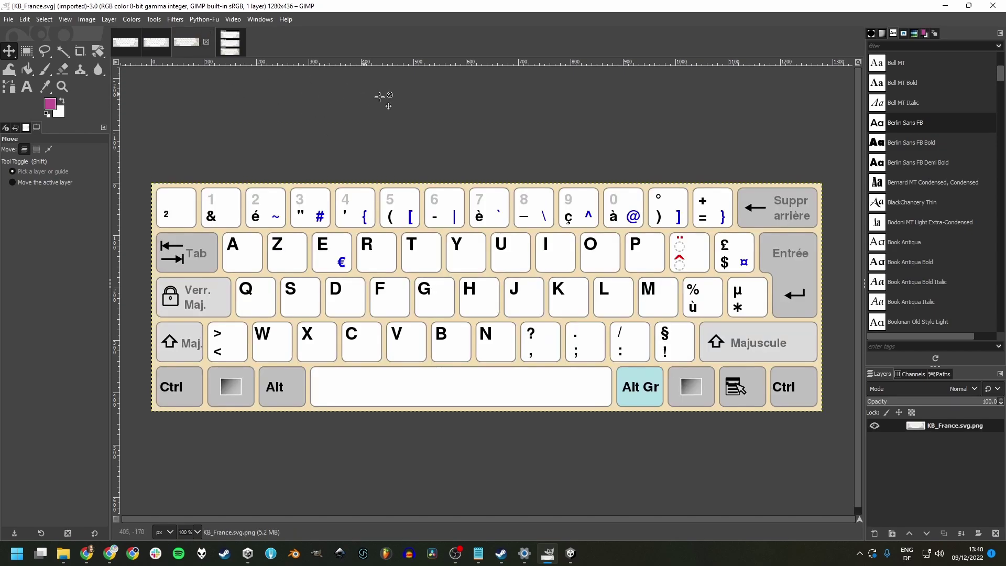
click(229, 53)
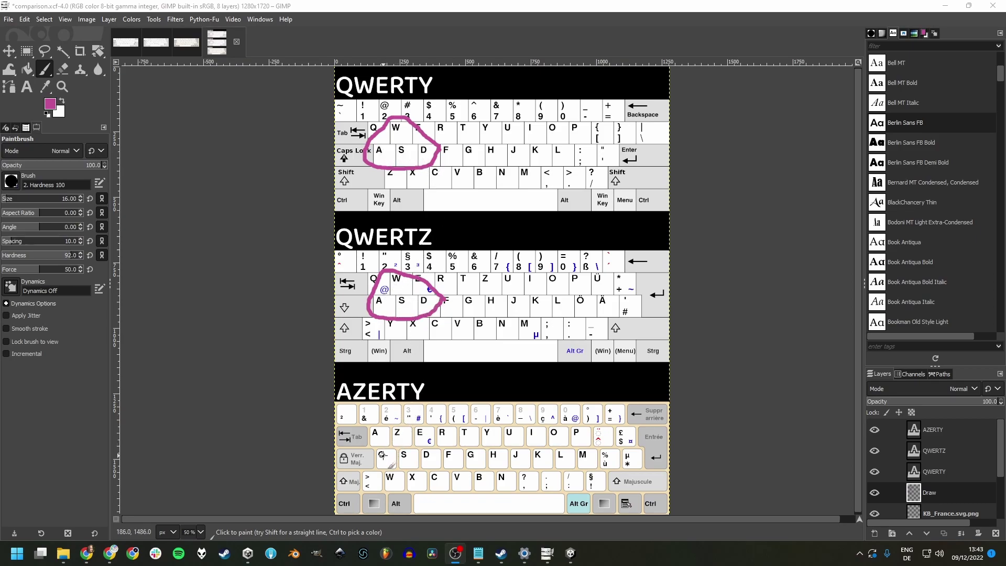
Step: Paint marks near the A and W keys of the AZERTY layout and strokes leading from Z on the QWERTZ and AZERTY layouts
drag(380, 441, 374, 443)
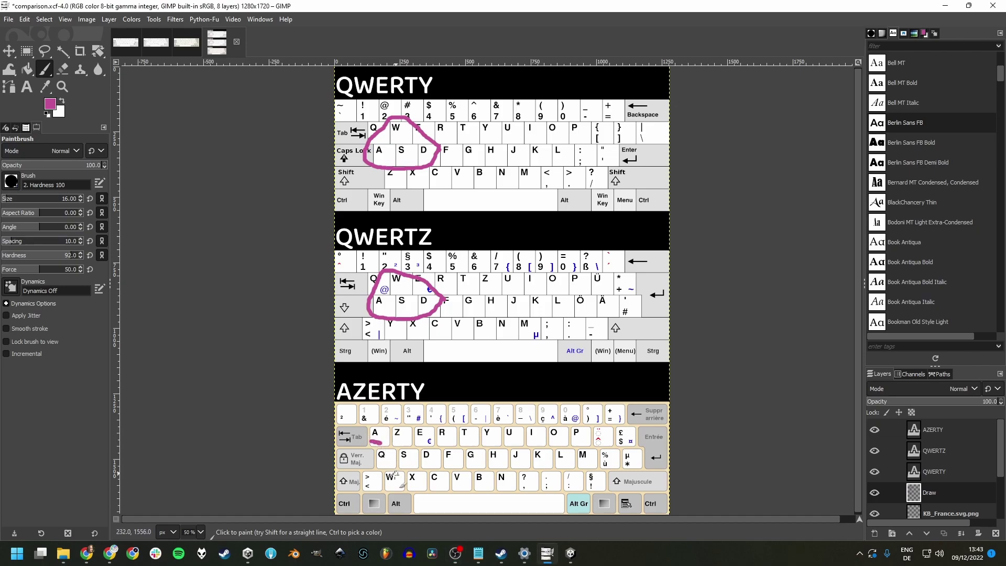
drag(402, 494, 387, 484)
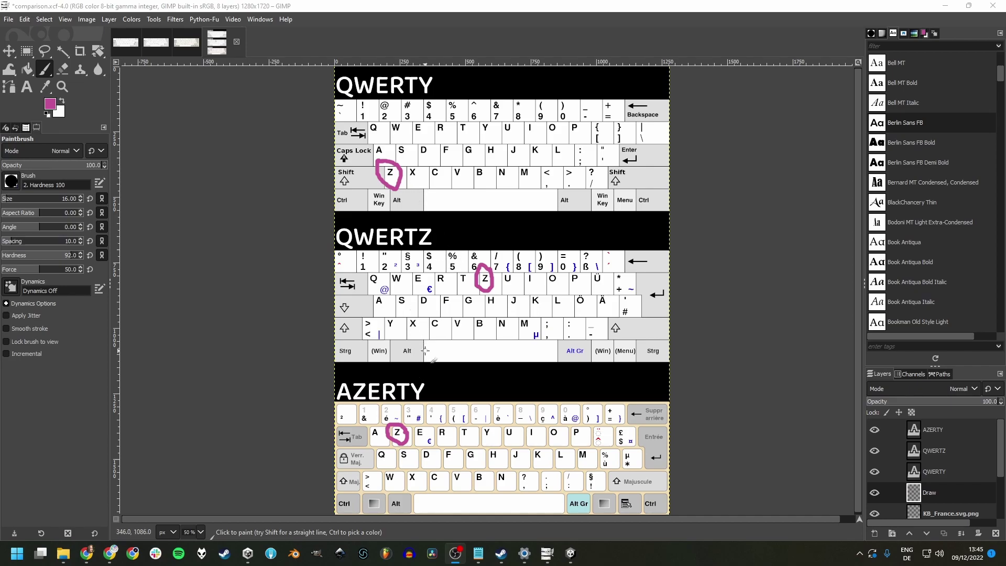
drag(426, 324, 480, 286)
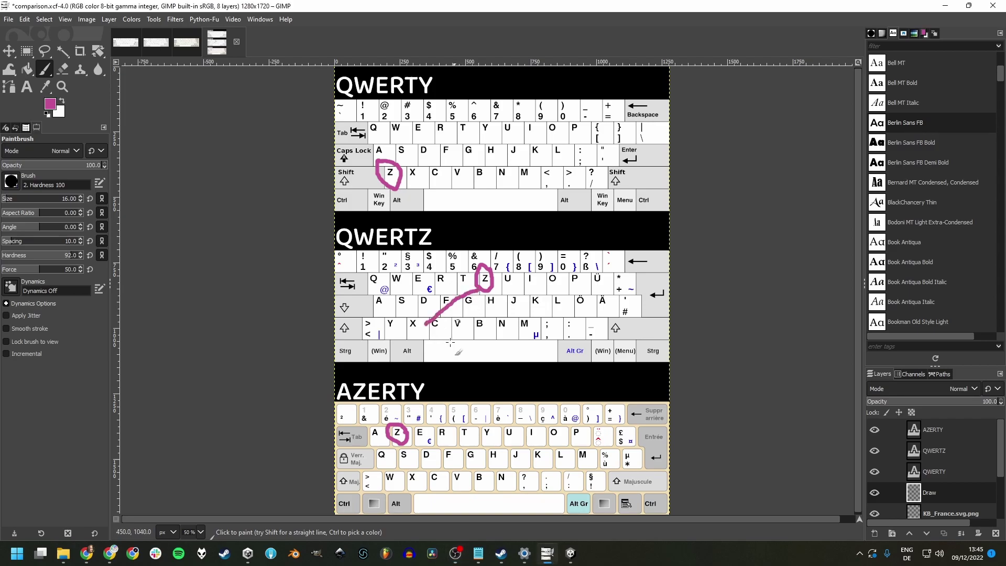
drag(406, 445, 412, 464)
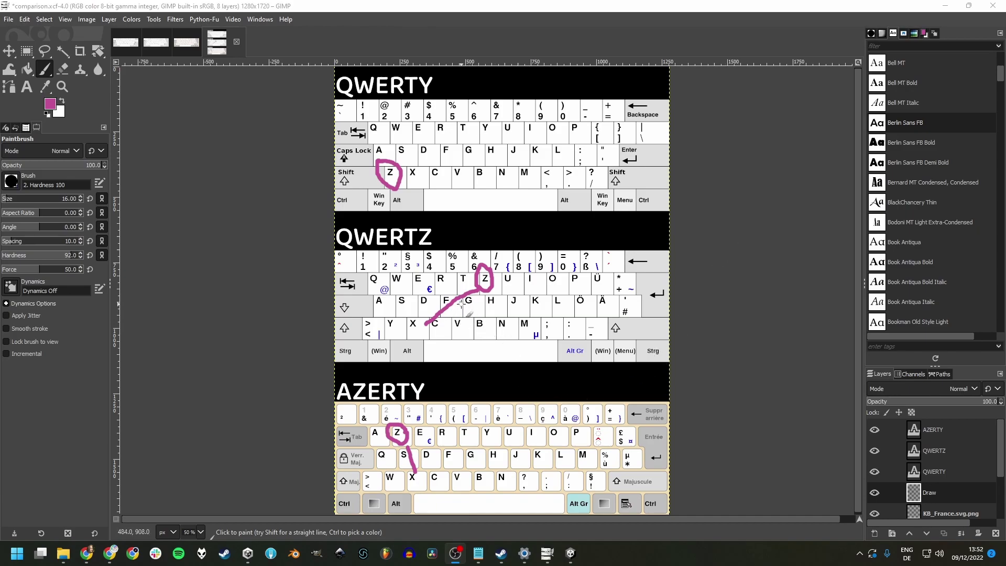
Step: Switch to Chrome, browse the page of local keyboard layouts including the Japanese and Chinese ones, and return to GIMP
click(946, 6)
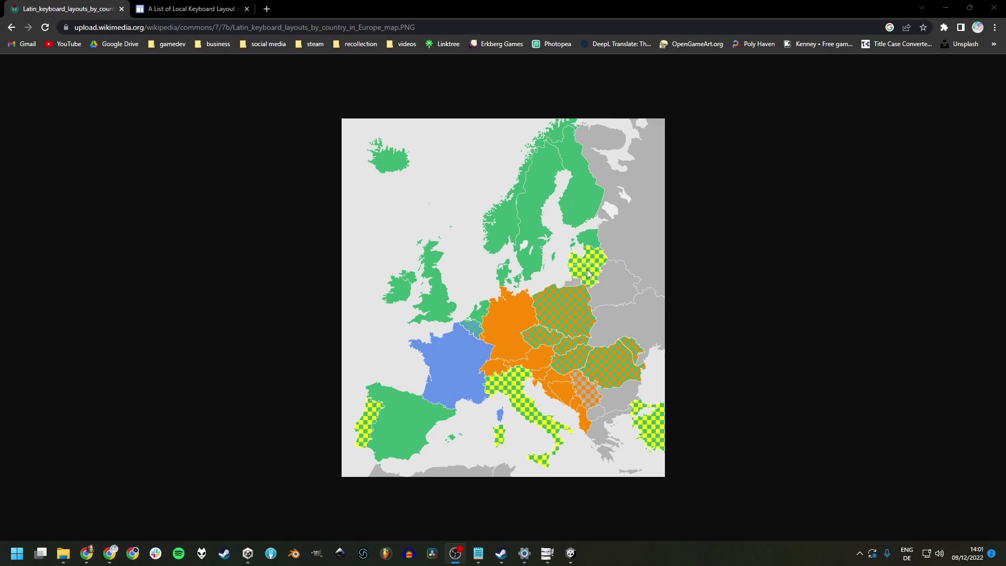
click(197, 13)
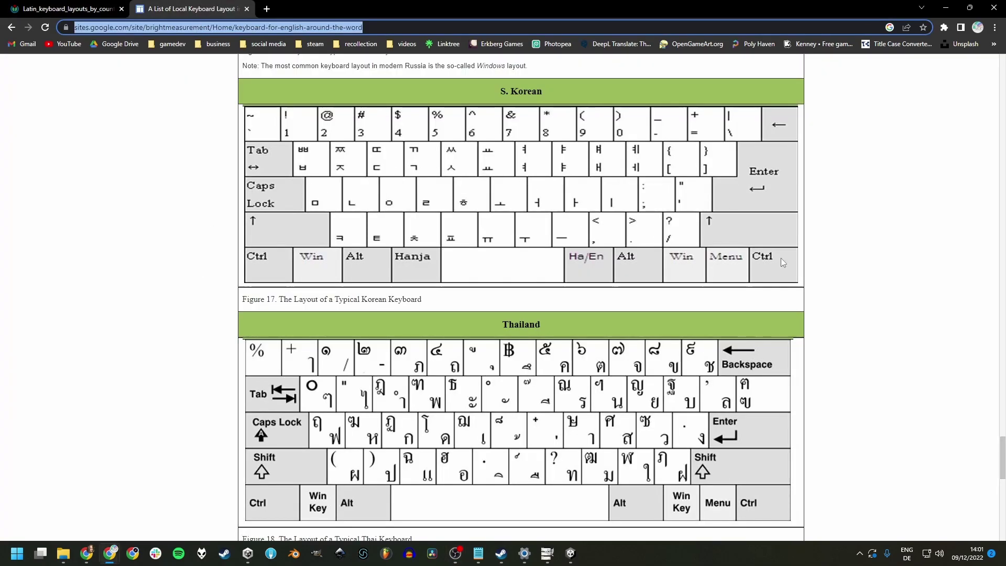
click(1003, 451)
drag(1003, 450, 1003, 106)
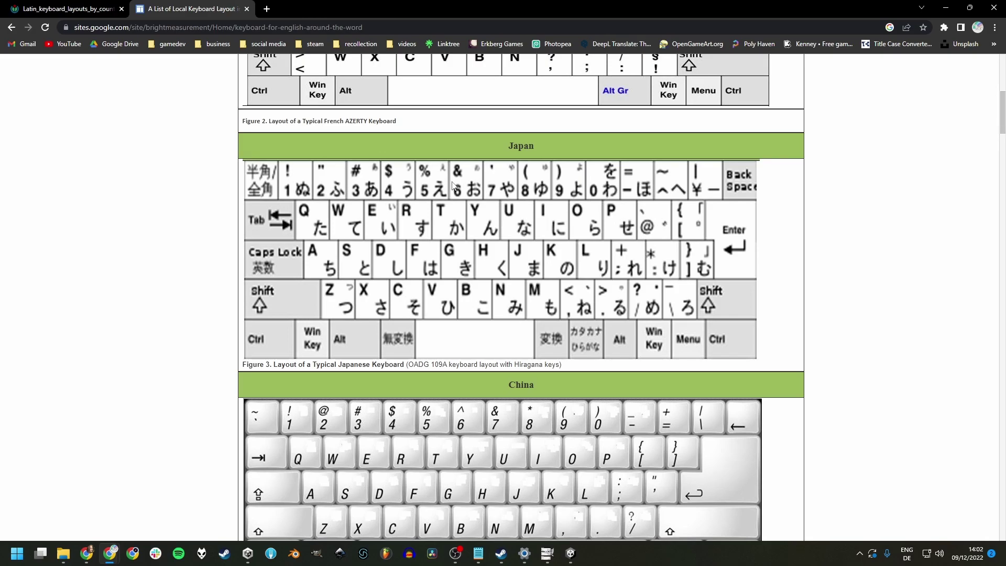
key(alt+Tab)
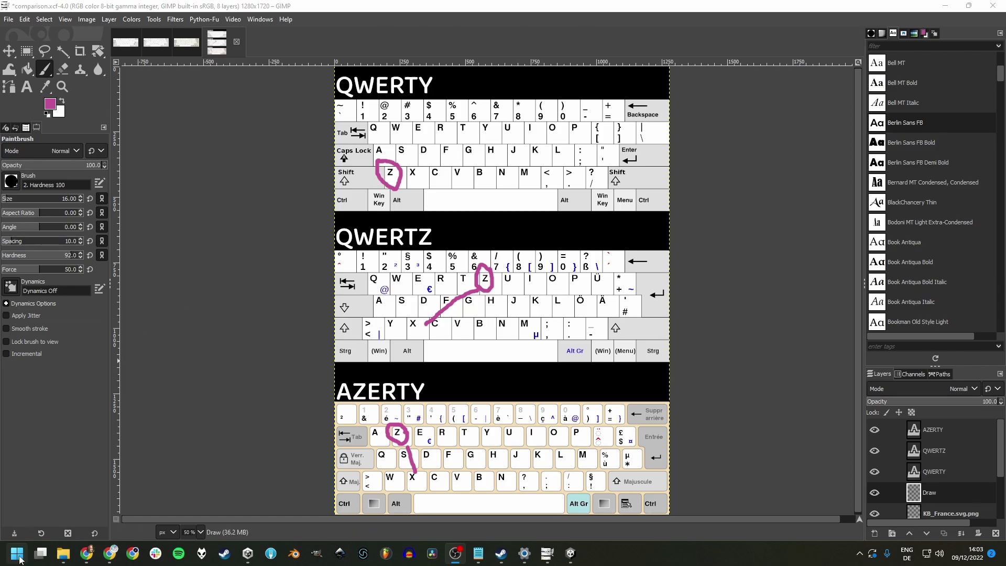
Step: Open the Windows language settings and show the language options for English (United States)
click(19, 556)
text(language settings)
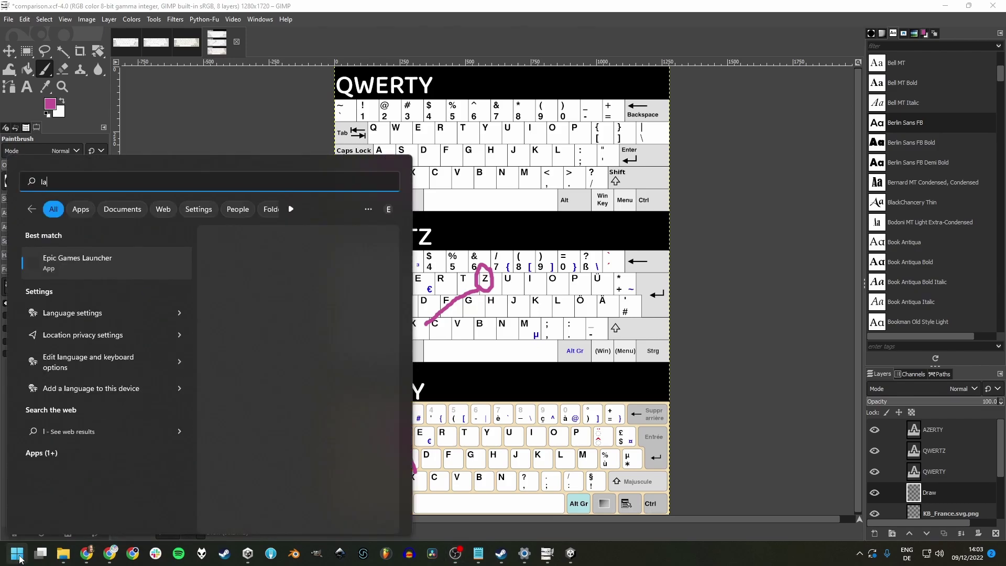
key(Return)
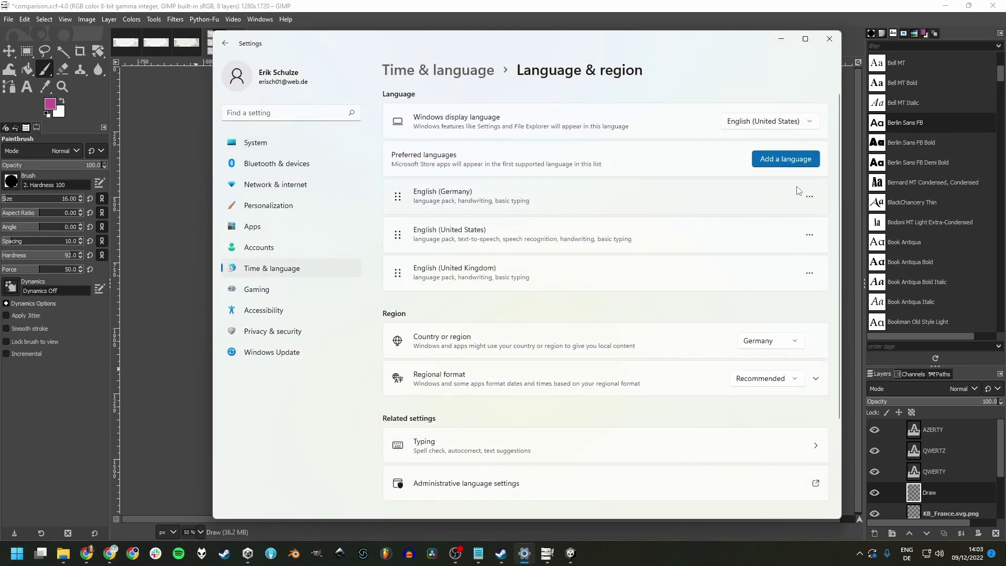
click(810, 236)
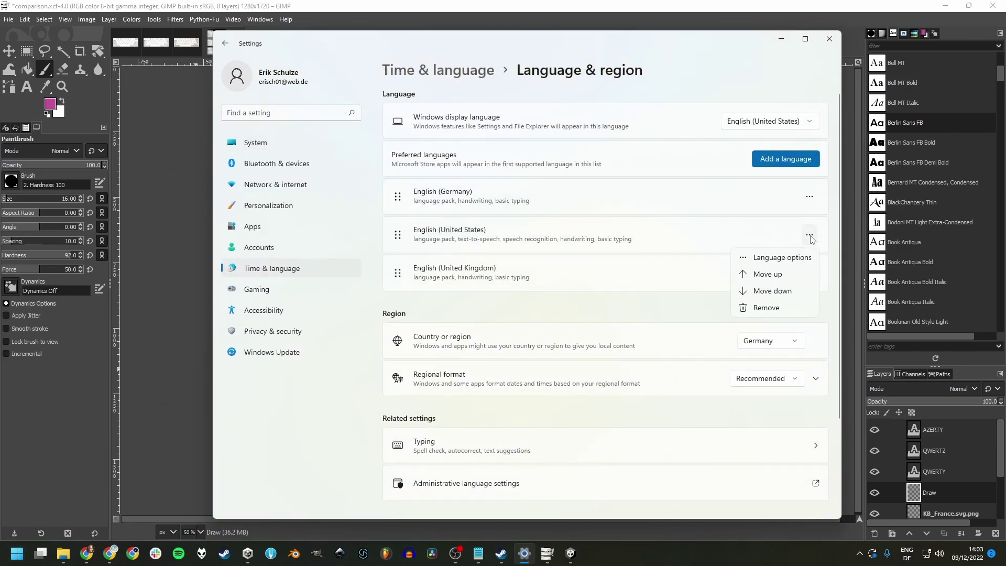
click(782, 258)
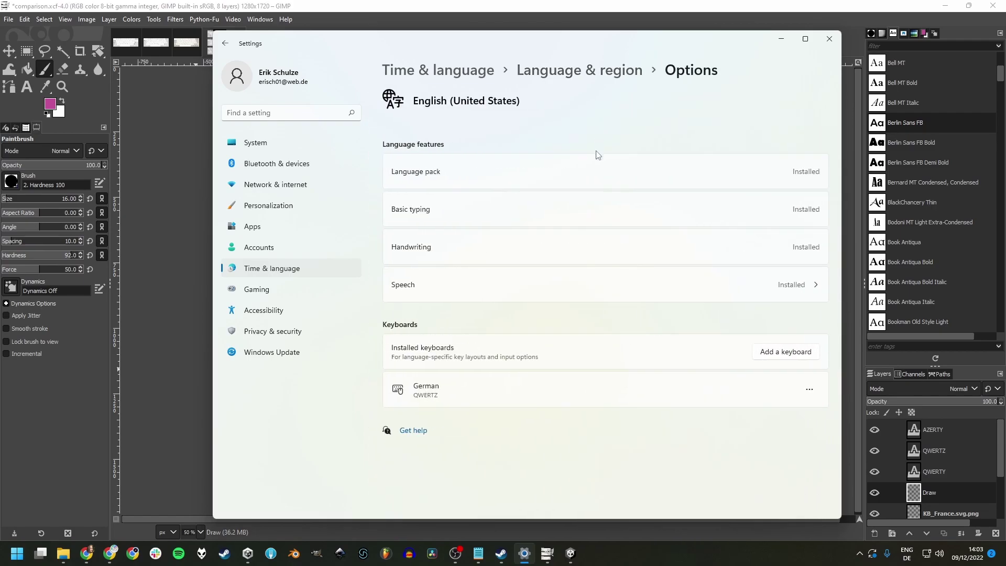
Step: Add the Belgian (Comma) AZERTY keyboard to English (United States) and open the system's input language switcher
click(774, 356)
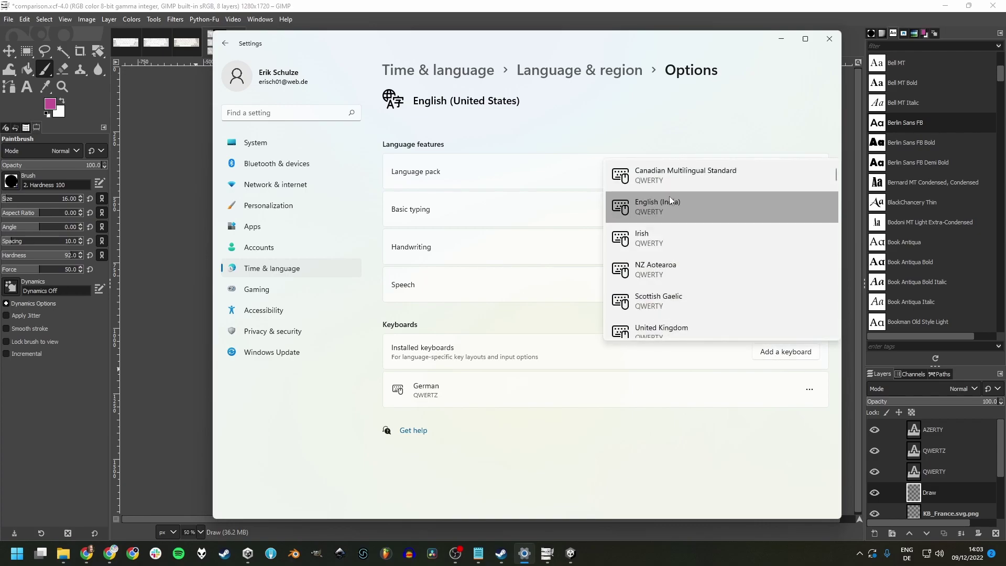
scroll(671, 199, down, 5)
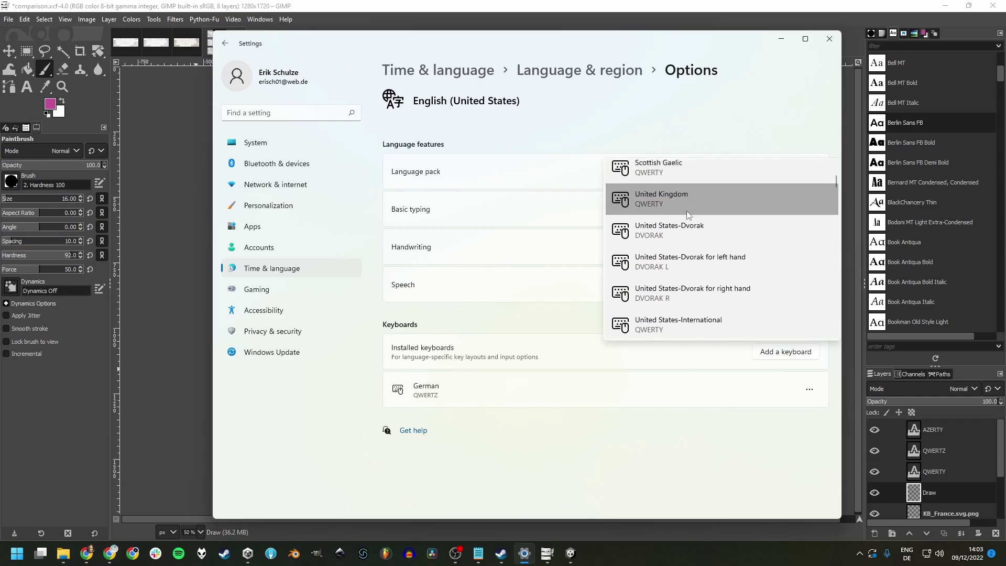
scroll(688, 220, down, 3)
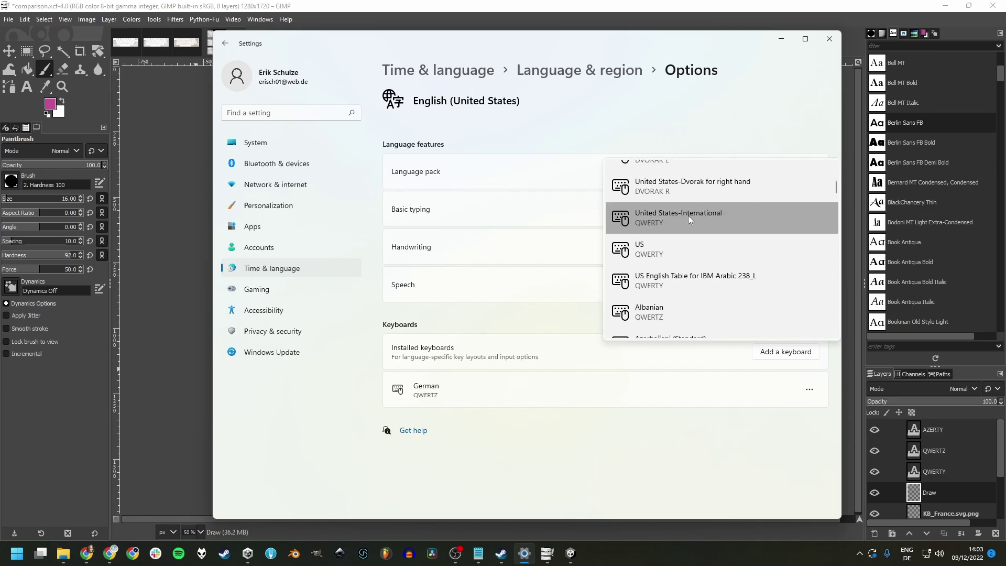
scroll(687, 215, down, 2)
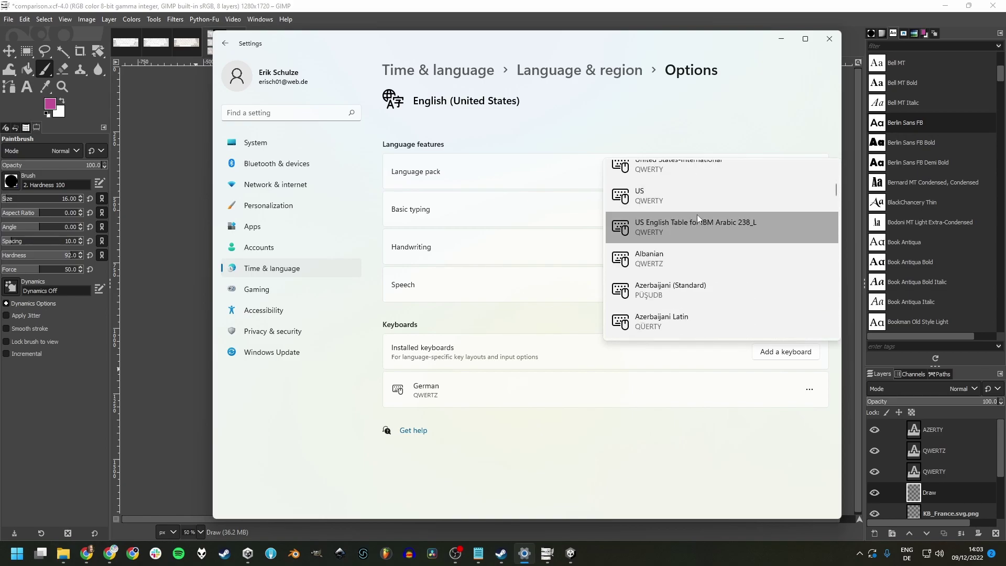
scroll(696, 214, down, 1)
scroll(697, 213, down, 1)
scroll(692, 207, down, 2)
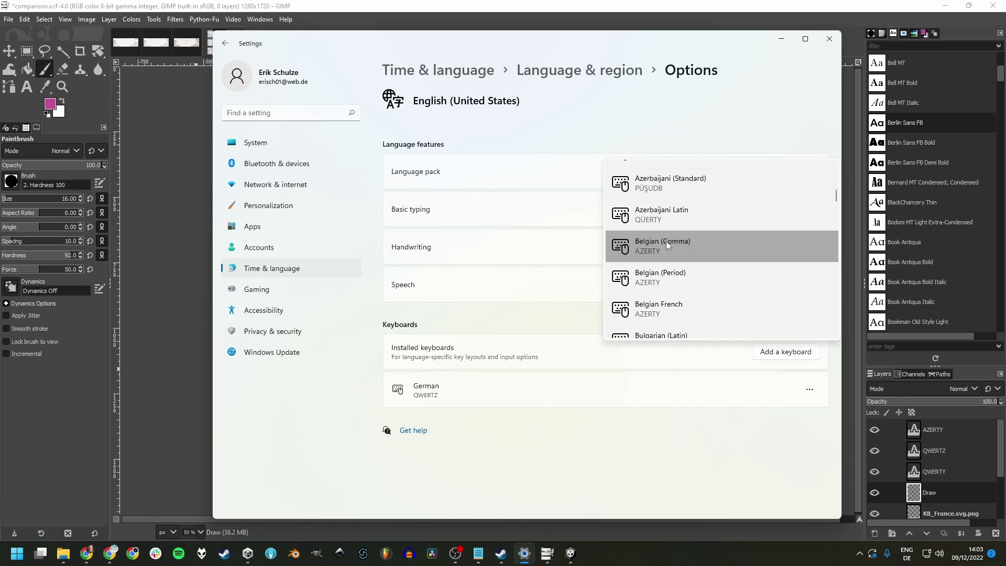
click(665, 240)
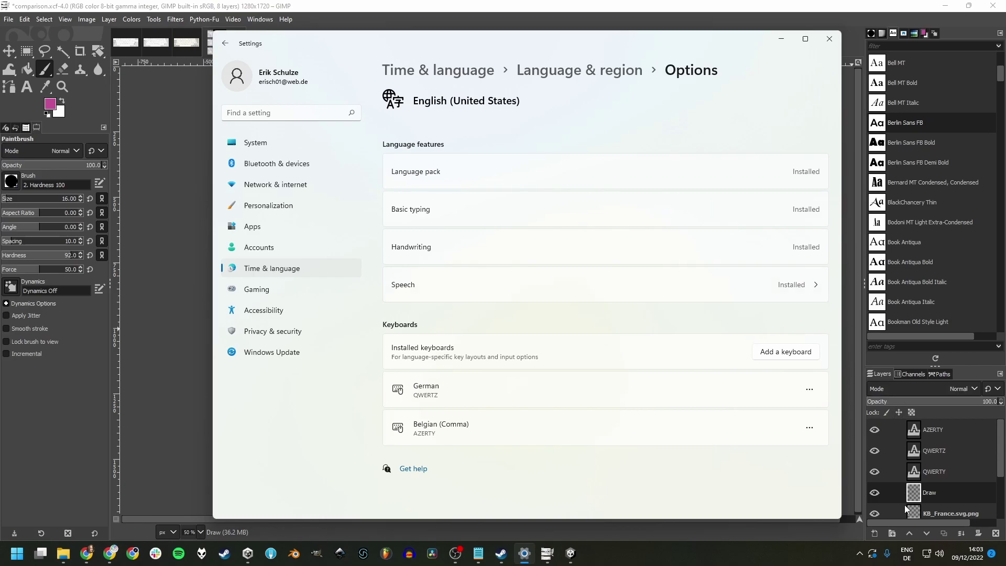
click(907, 557)
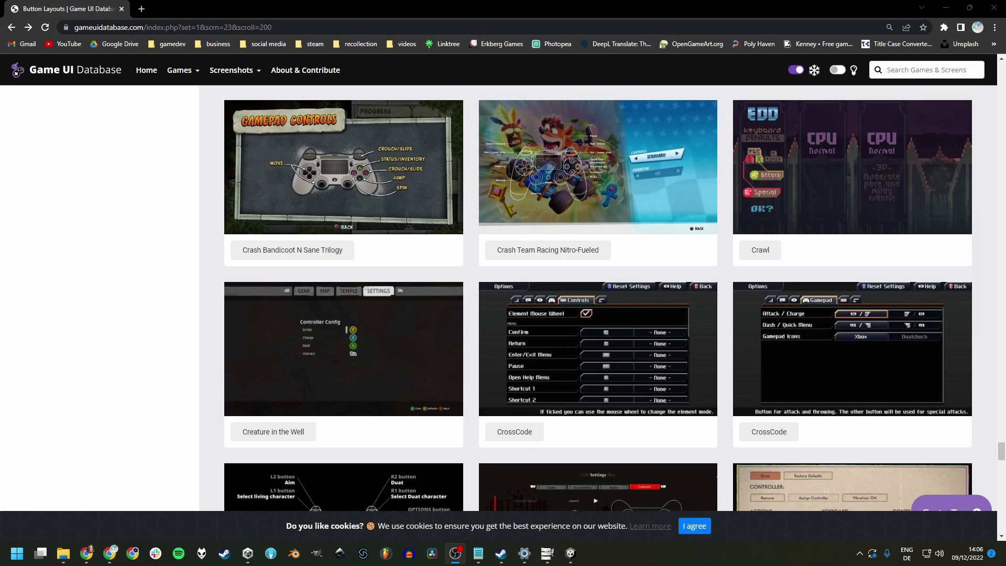
Step: Browse the game button layout screenshots on the Game UI Database page in Chrome
click(531, 319)
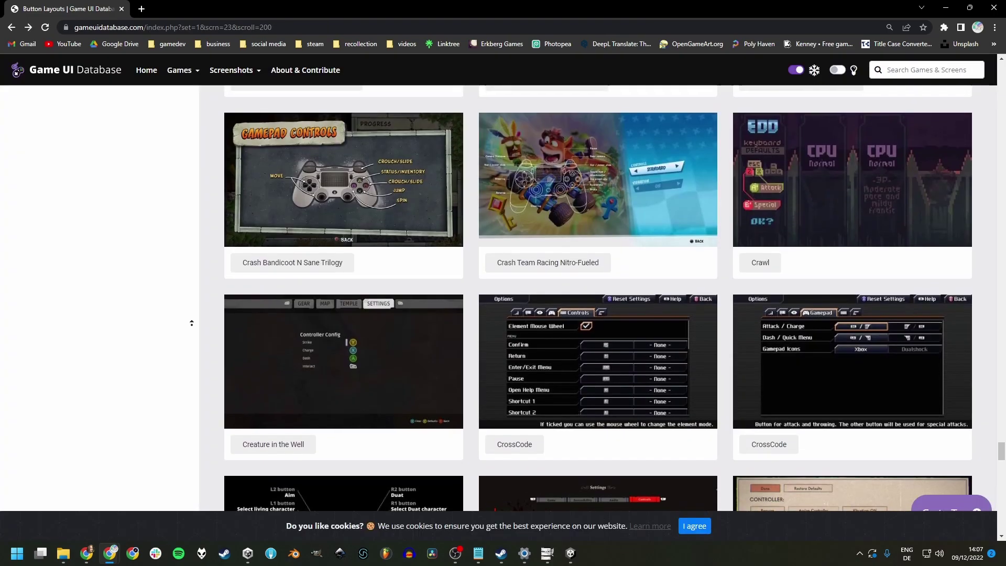
key(Escape)
middle_click(193, 322)
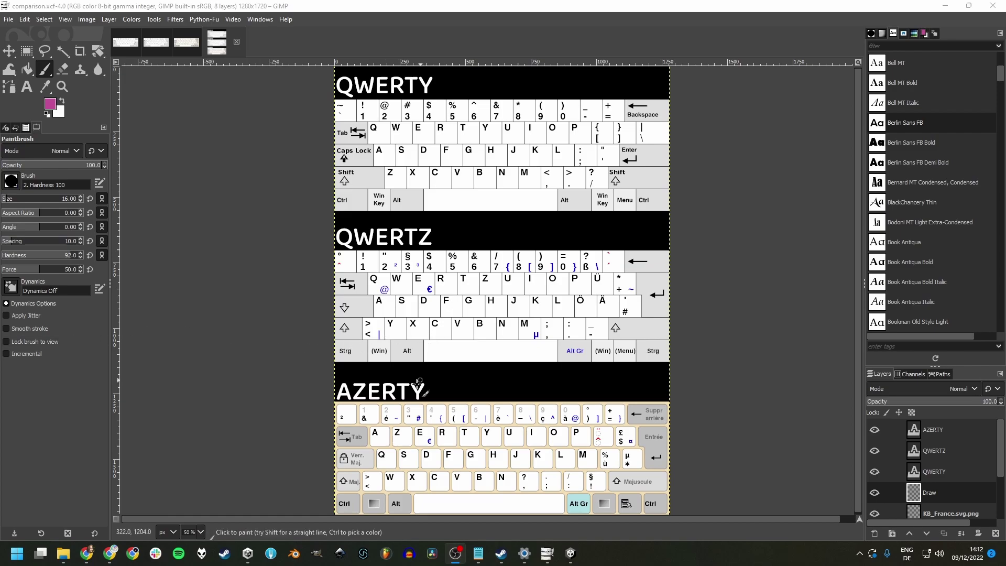
Step: In GIMP, circle the Z key on all three layouts and mark the Z, C and period keys on the QWERTY layout
mouse_move(407, 441)
mouse_down()
mouse_move(407, 433)
mouse_move(394, 464)
mouse_move(384, 462)
mouse_up()
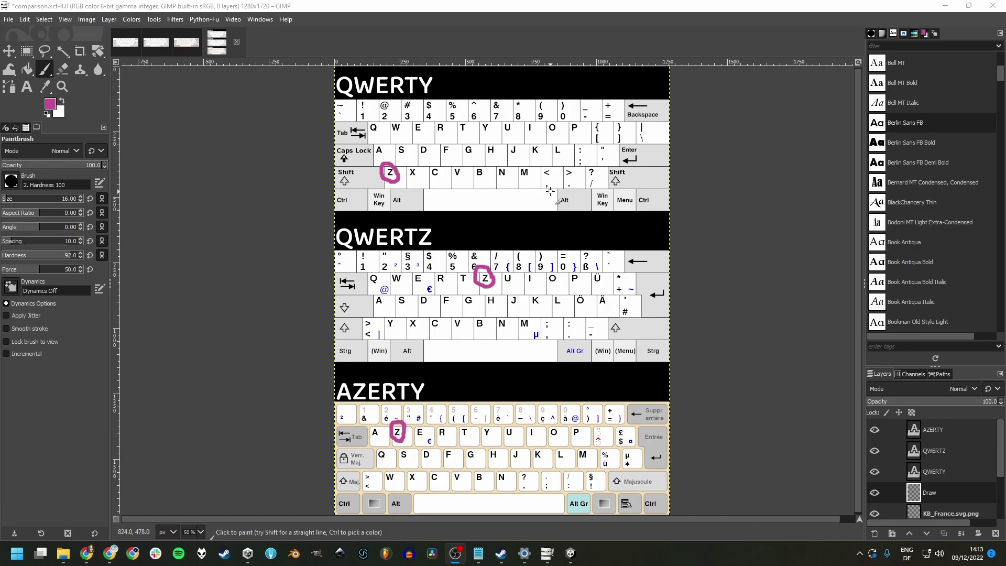
mouse_move(388, 170)
mouse_down()
mouse_move(393, 181)
mouse_move(437, 182)
mouse_up()
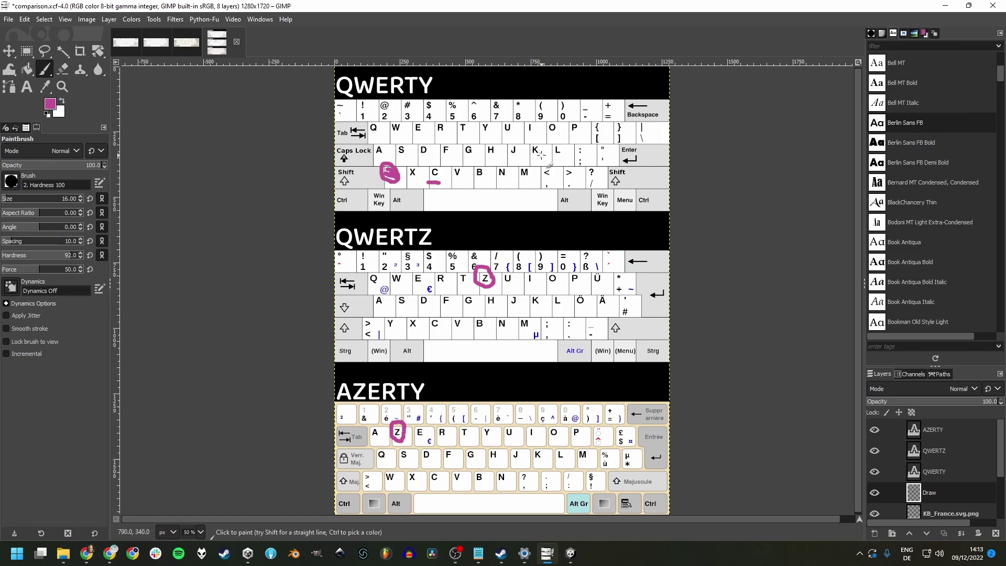
mouse_move(571, 171)
mouse_down()
mouse_move(516, 169)
mouse_move(503, 150)
mouse_move(565, 151)
mouse_move(560, 174)
mouse_up()
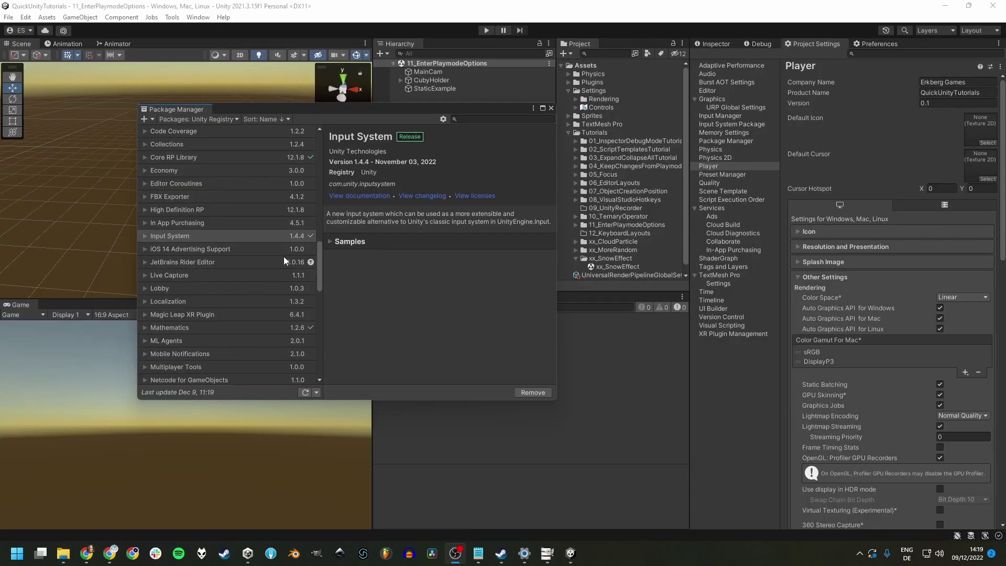
Step: Switch to Unity, check the Input System package, close the Package Manager and open the Controls input actions asset
click(249, 236)
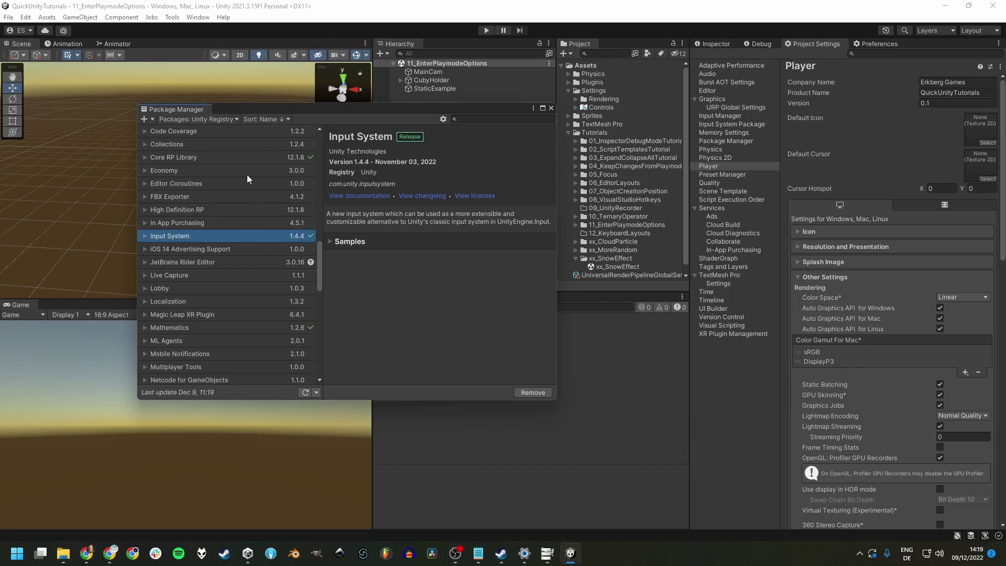
click(550, 108)
double_click(602, 106)
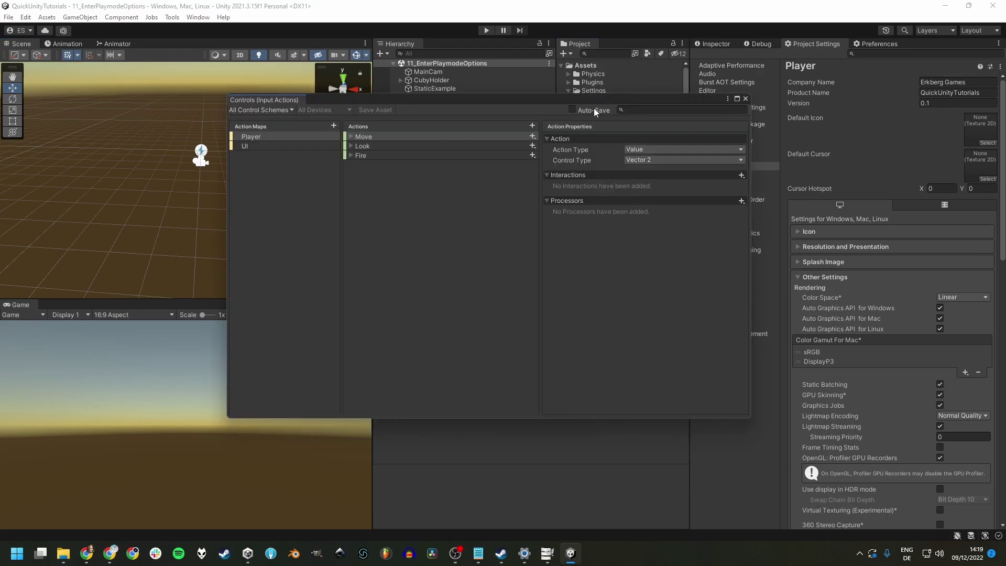
Step: Duplicate the Up: W [Keyboard] binding in the Move action's WASD composite and set the copy's path to Z [Keyboard]
click(350, 137)
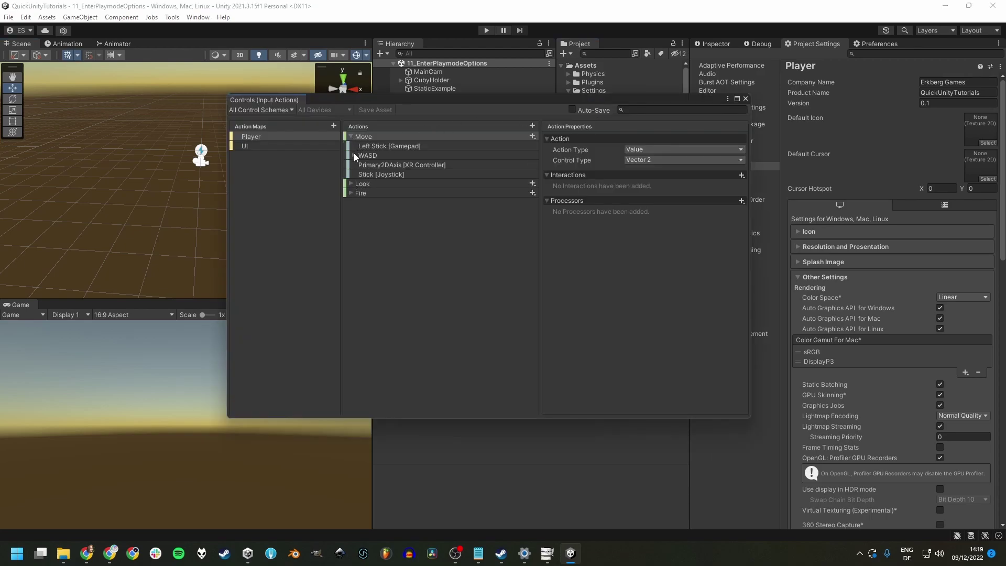
click(354, 154)
click(388, 165)
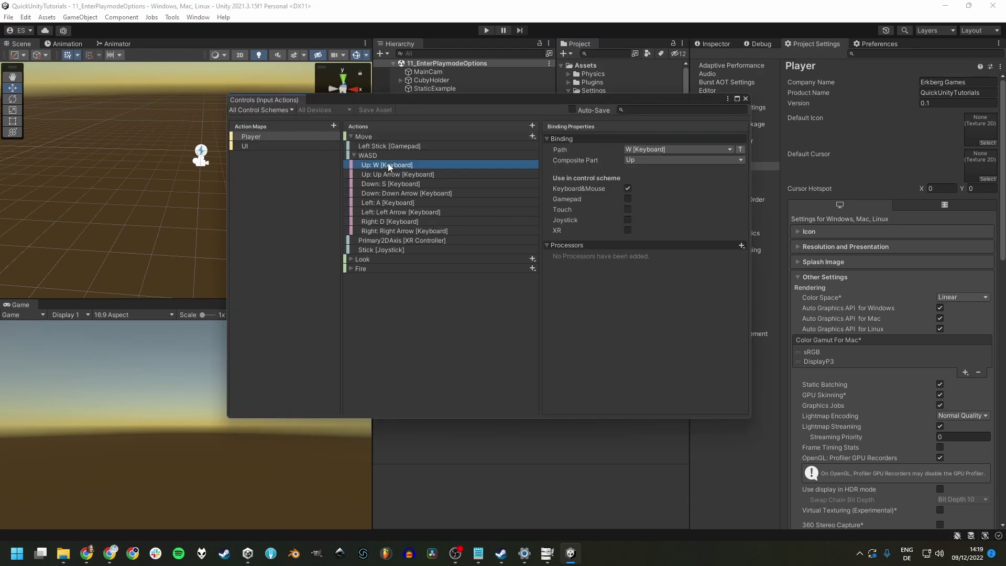
right_click(389, 166)
click(420, 209)
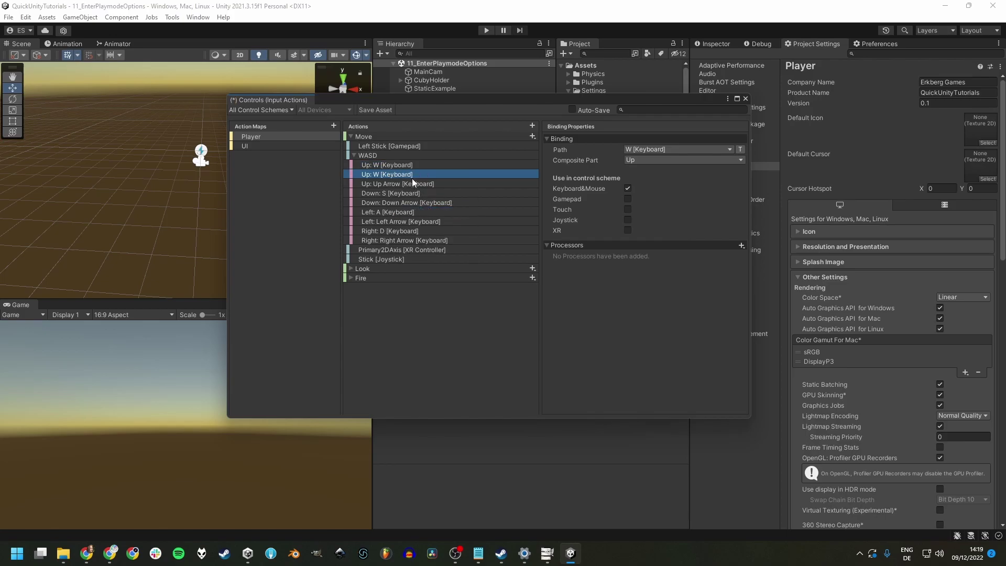
click(648, 149)
text(z)
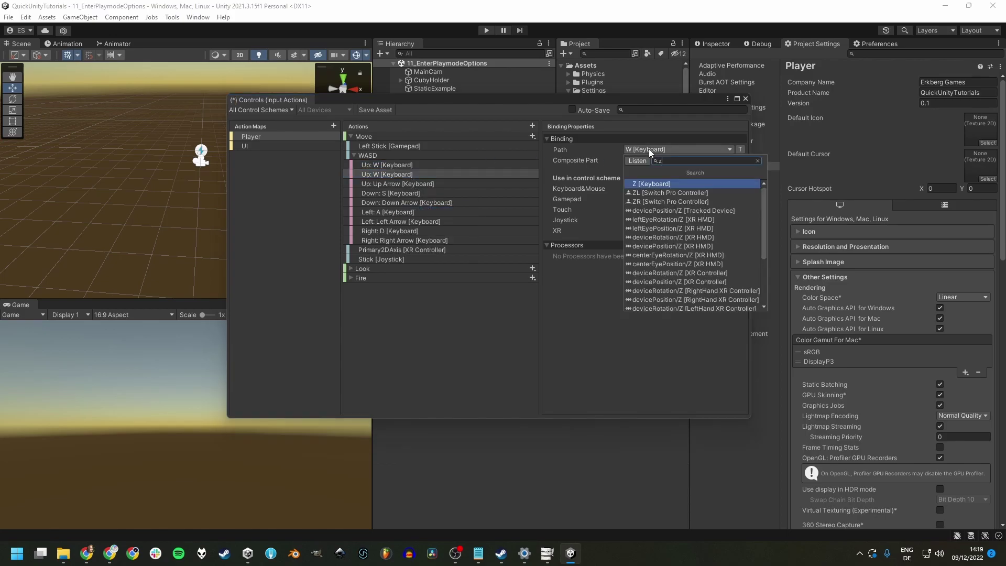
click(649, 183)
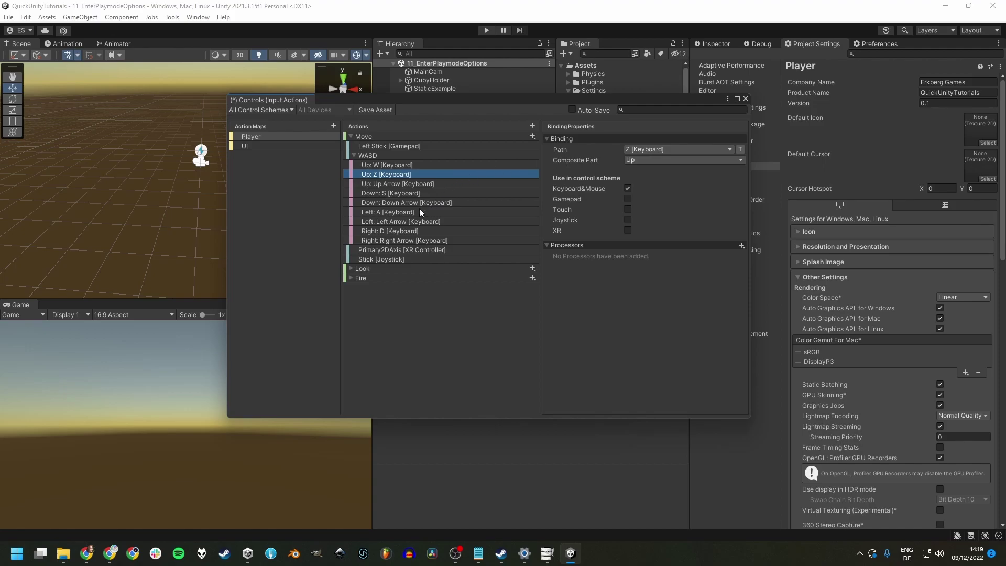
Step: Duplicate the Left: A [Keyboard] binding in the Move action's WASD composite and set the copy's path to Q [Keyboard]
click(400, 231)
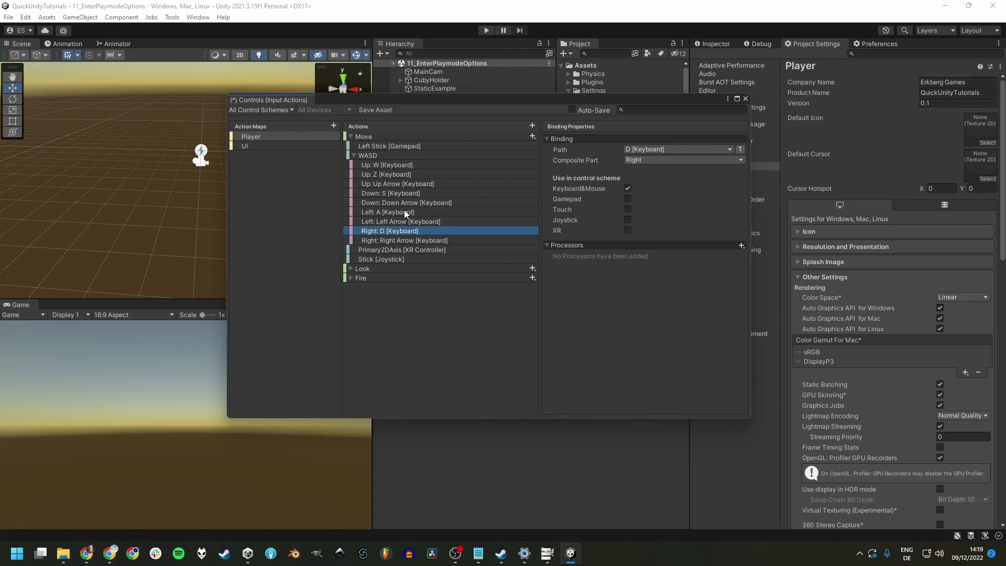
click(404, 210)
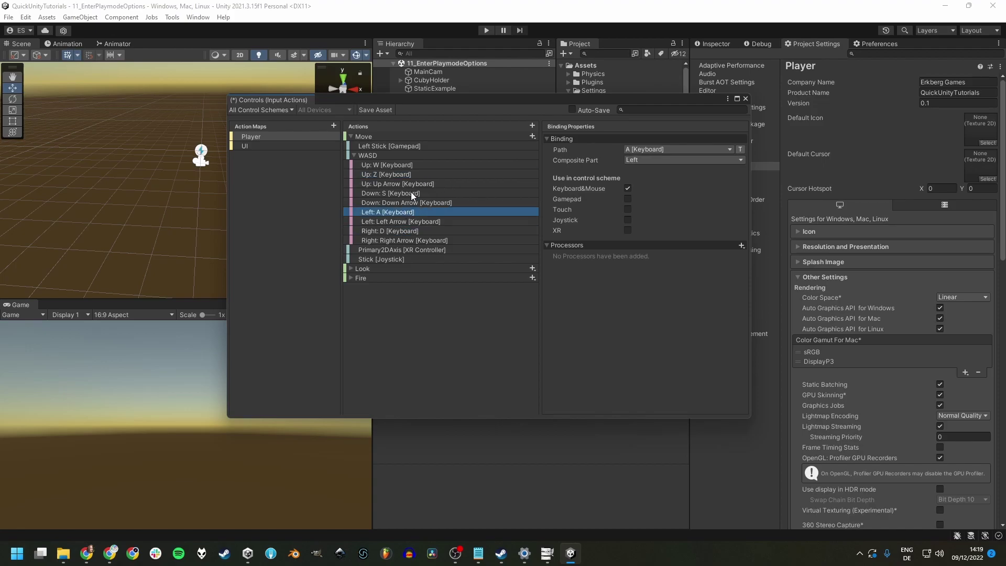
key(ctrl+d)
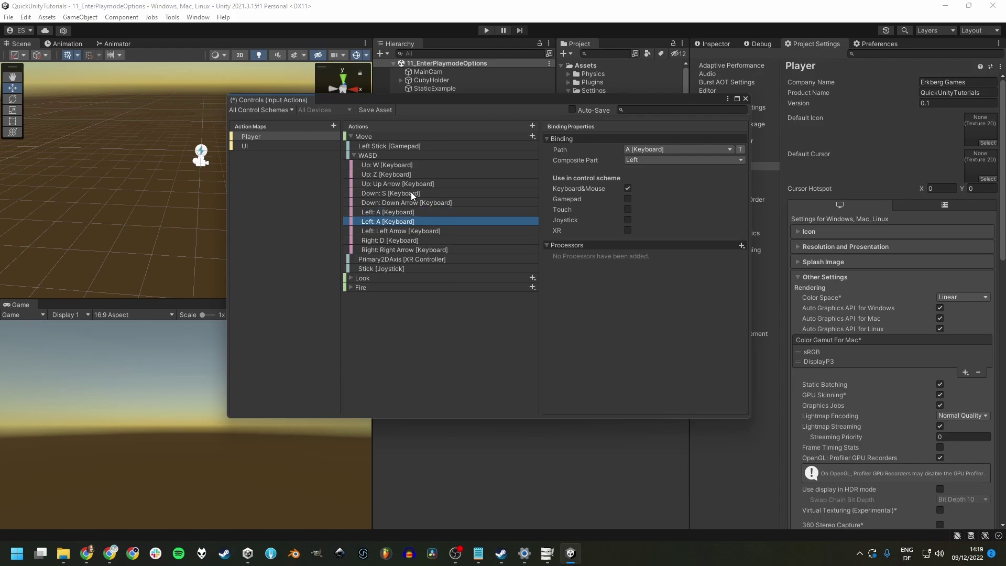
click(634, 152)
text(q)
key(Return)
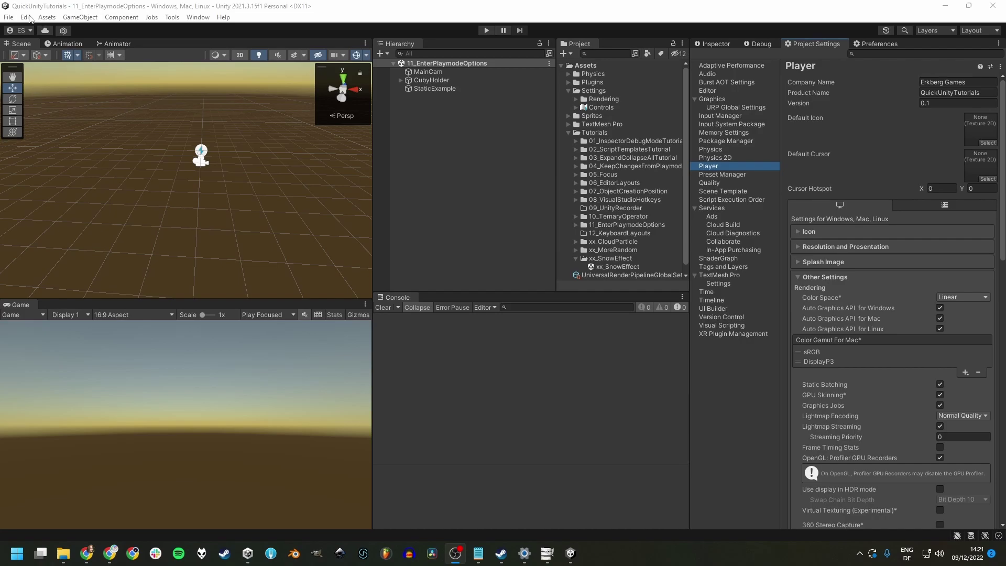
Step: Open the Input Manager in the project settings and duplicate the first Horizontal axis
click(28, 17)
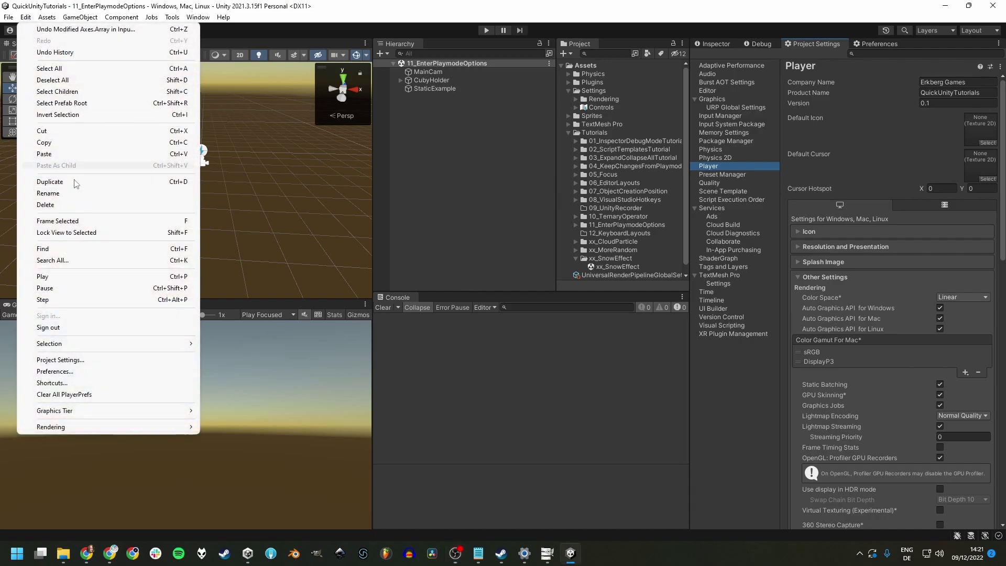
click(79, 360)
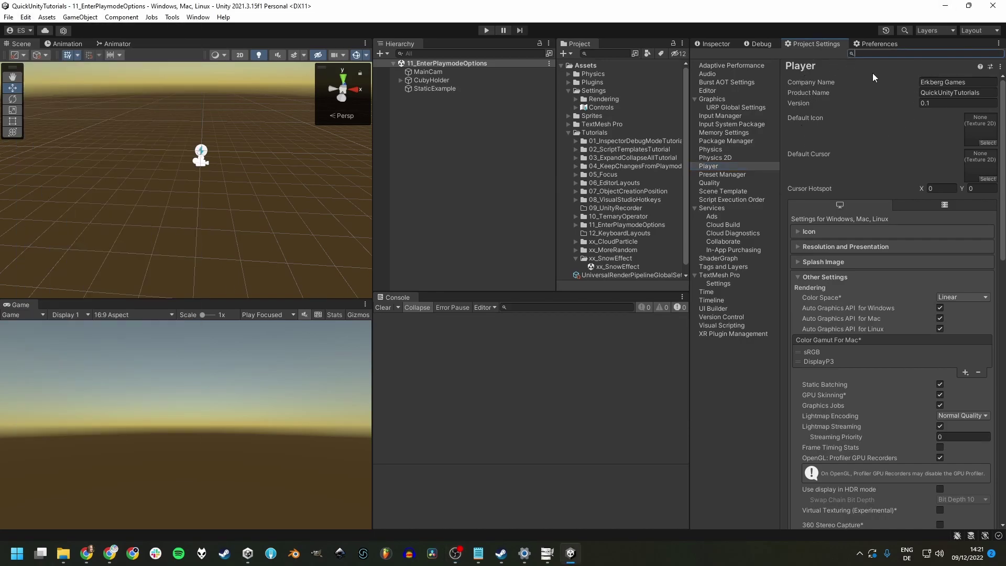
click(723, 115)
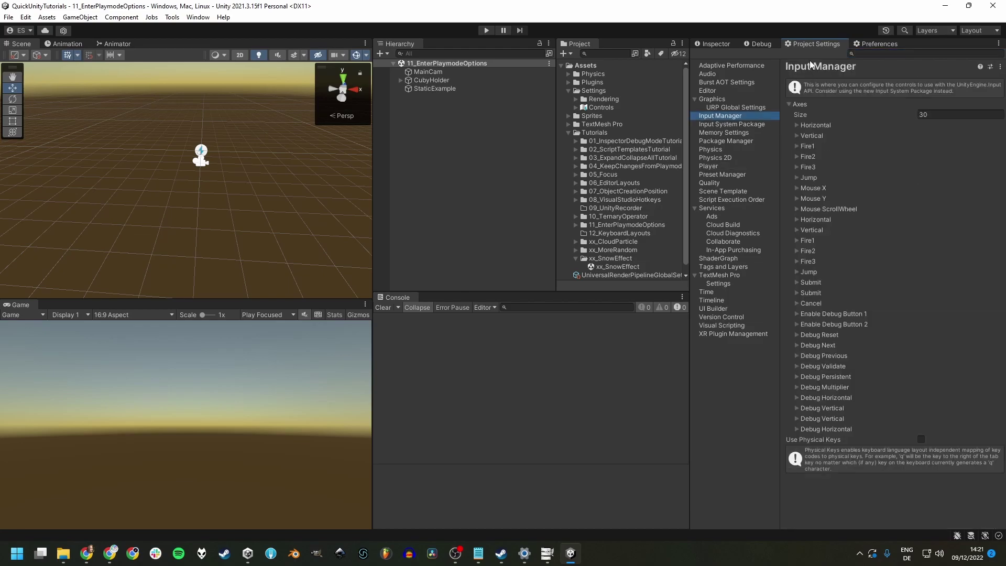
click(789, 105)
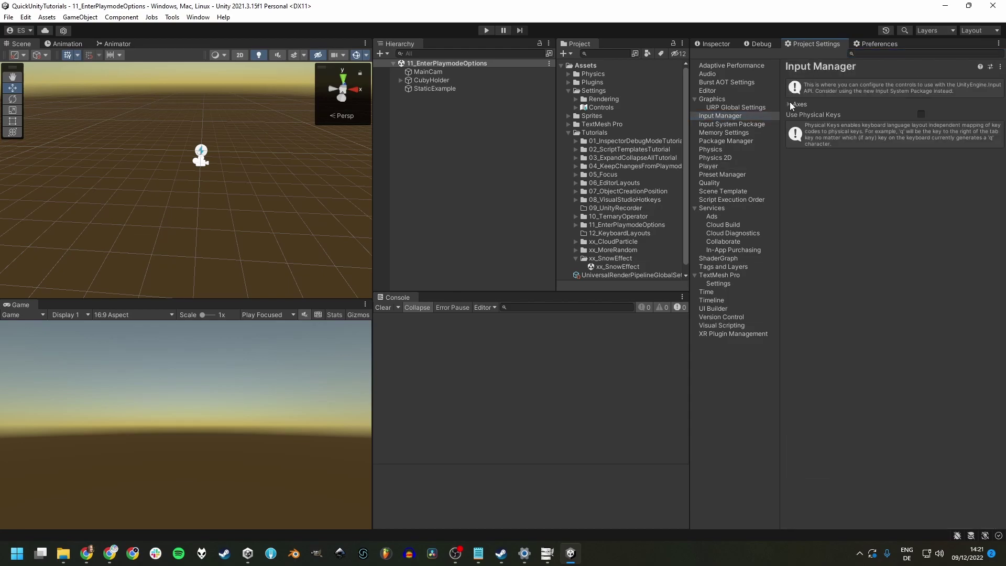
click(790, 104)
click(796, 125)
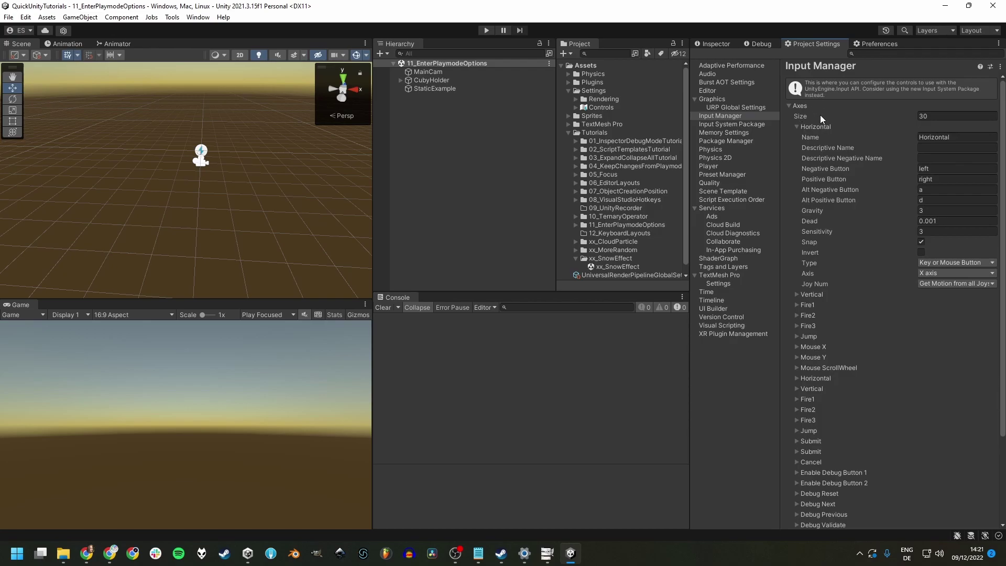
right_click(819, 126)
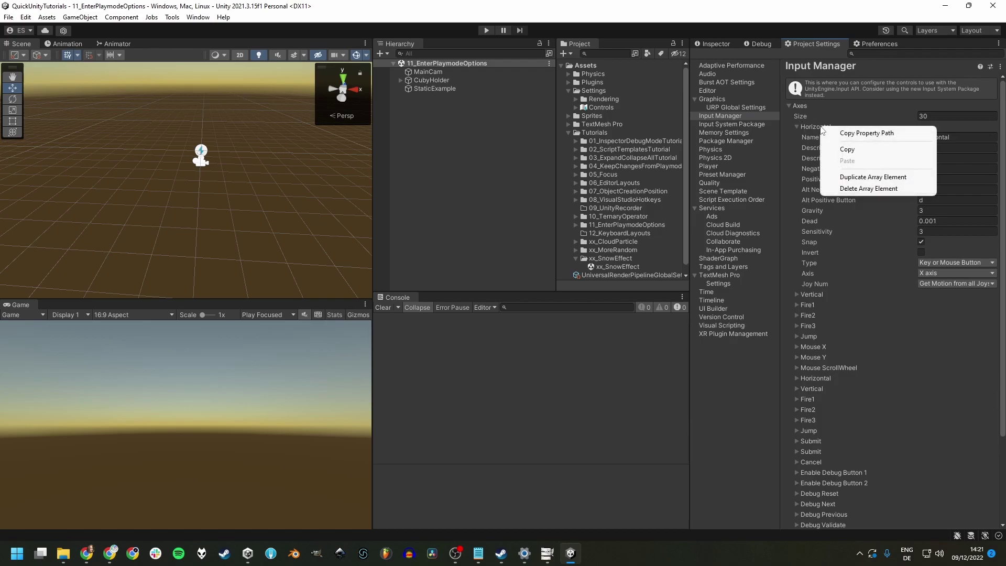
click(849, 175)
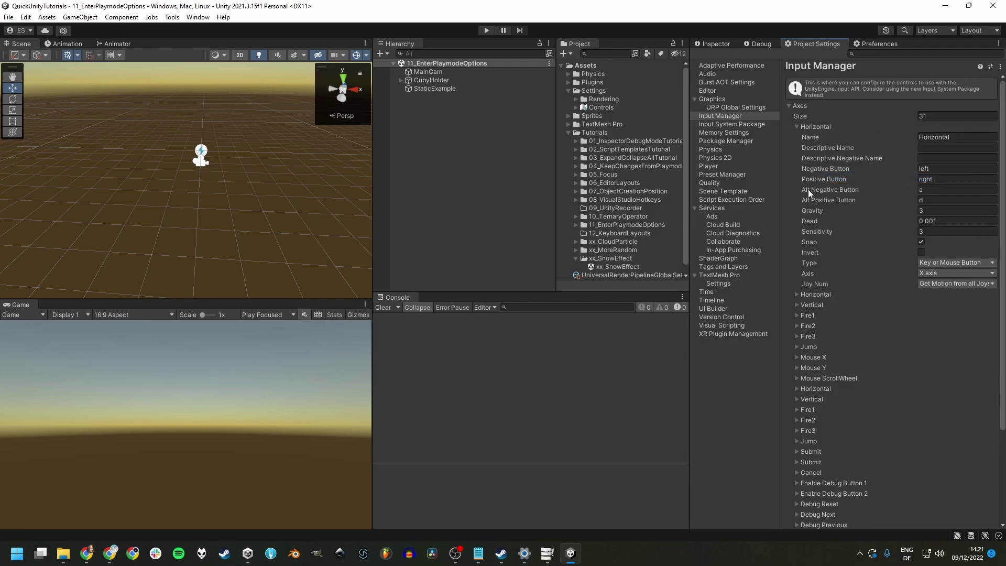
Step: In the duplicated Horizontal axis, set Alt Negative Button to q and clear the Negative, Positive and Alt Positive Button values
click(920, 168)
click(933, 198)
click(796, 293)
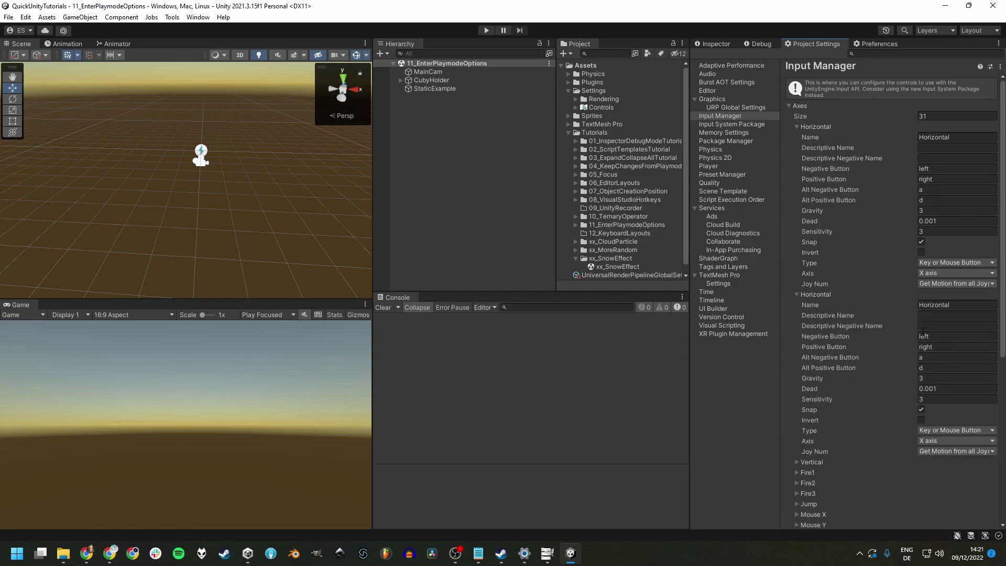
click(938, 347)
key(BackSpace)
click(938, 355)
text(q)
click(931, 368)
key(BackSpace)
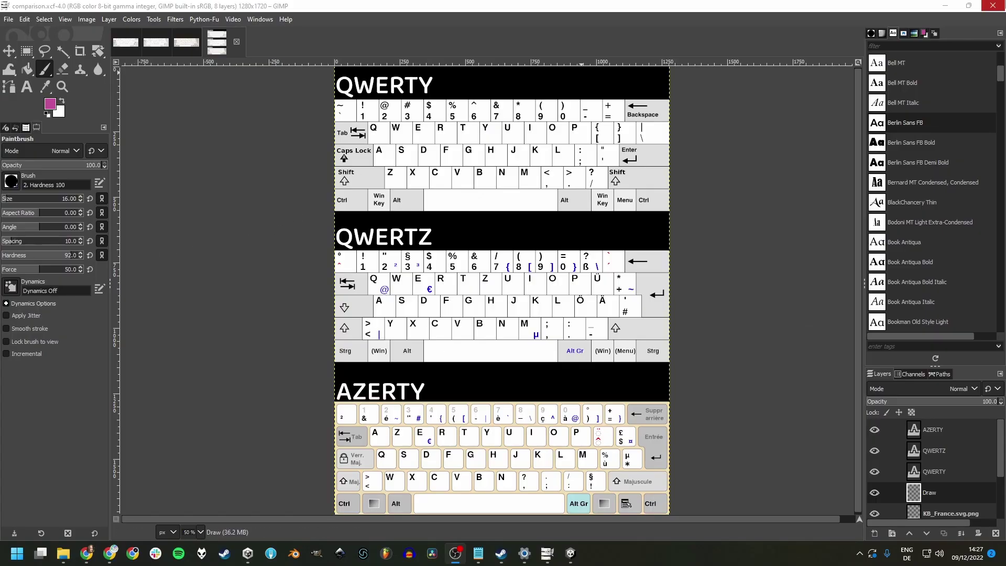
Step: Switch from GIMP to Unity's Controls input actions, add a binding to the Fire action and set its path to the Space key
click(945, 6)
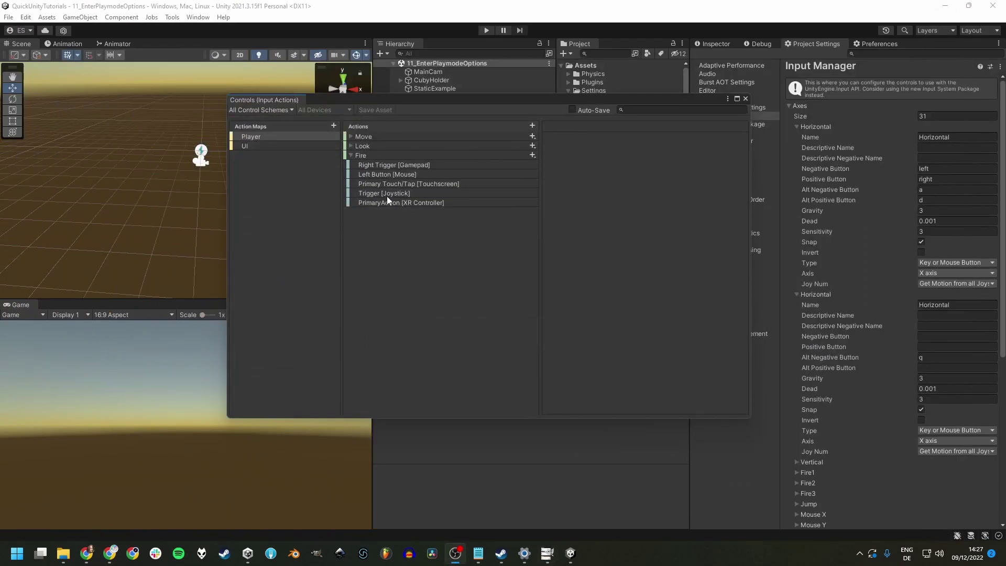
click(532, 155)
click(554, 163)
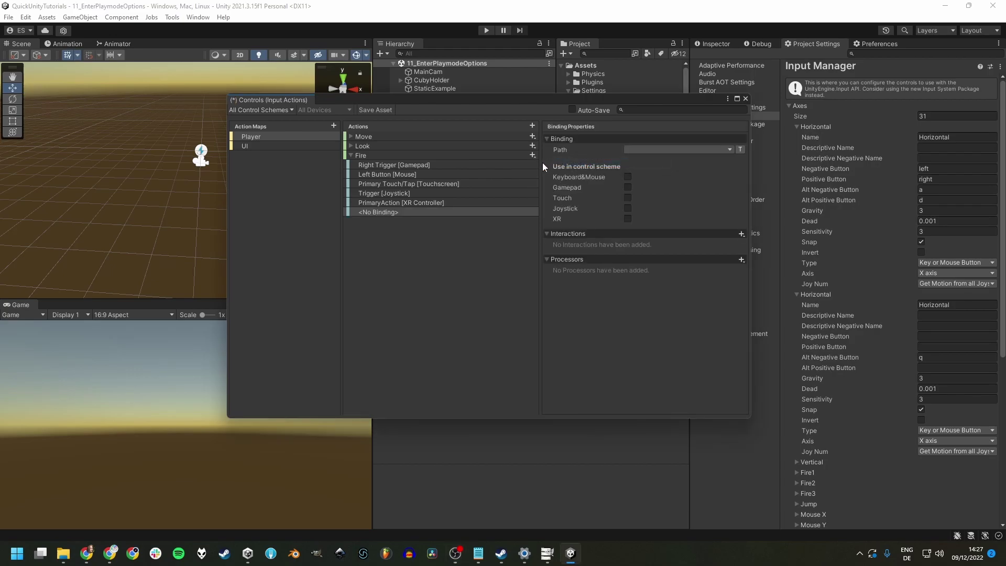
click(656, 148)
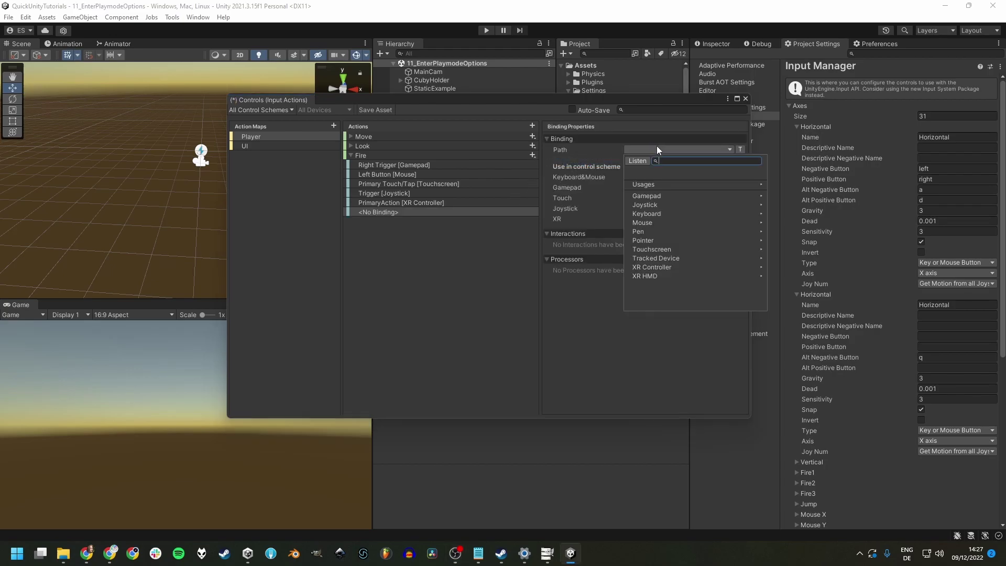
text(space)
key(Return)
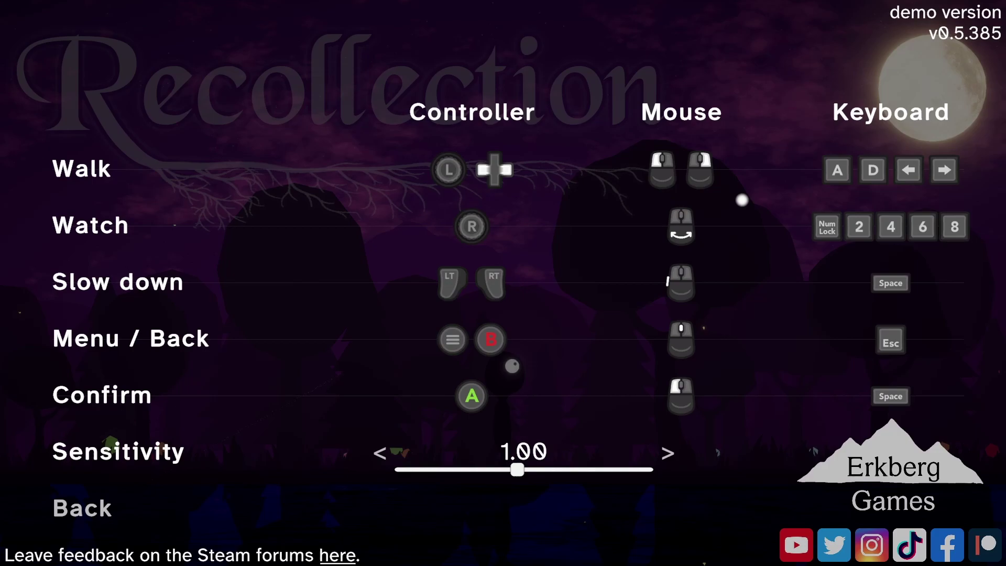
Step: In the Recollection demo, leave the controls overview and start a new game in Natural mode, accepting the loss of previous progress
key(Escape)
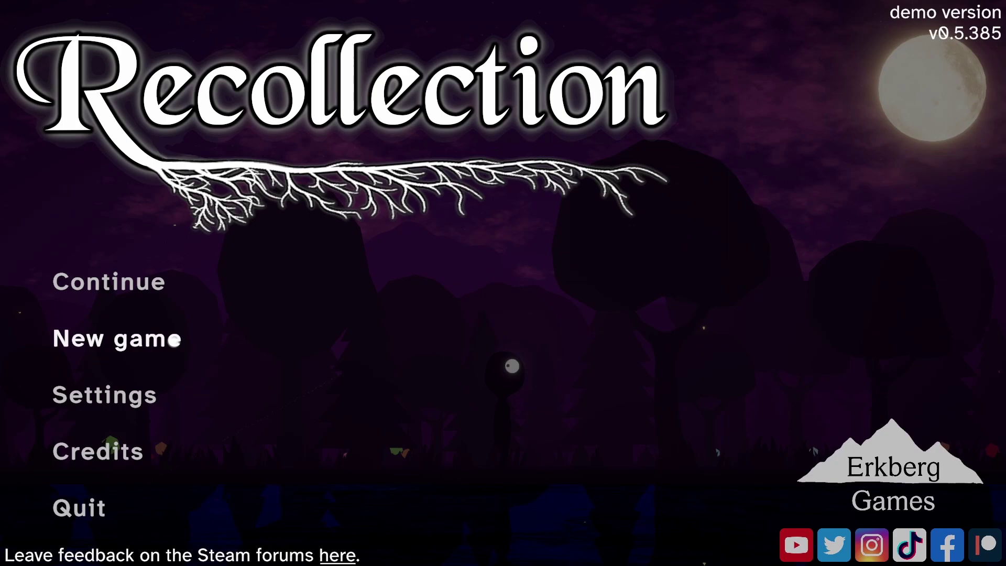
click(174, 340)
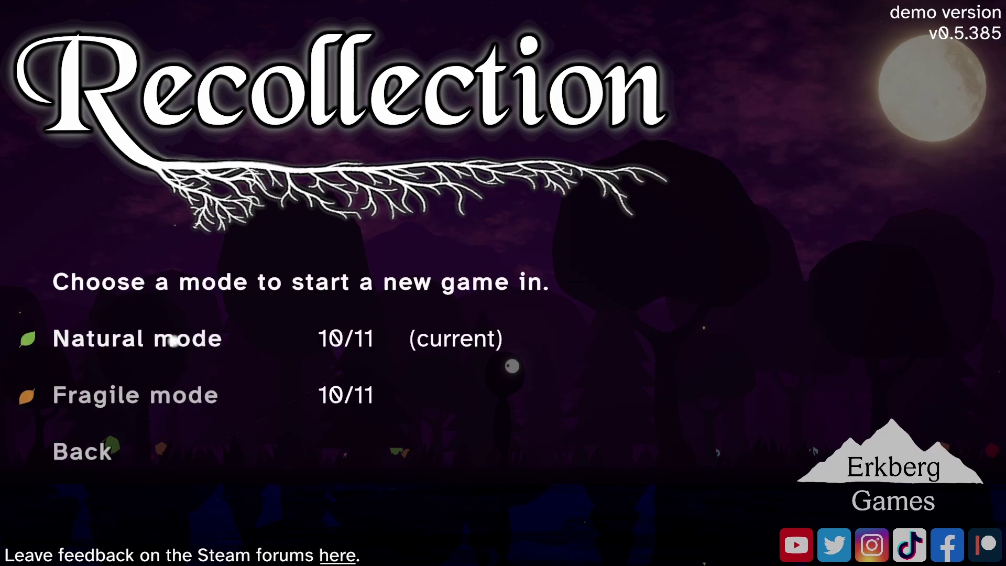
click(173, 339)
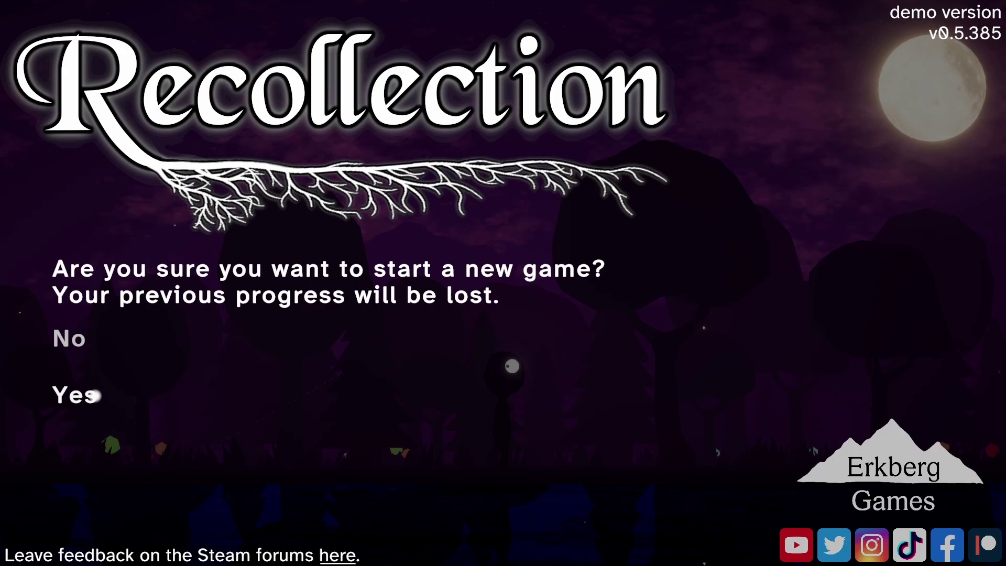
click(94, 395)
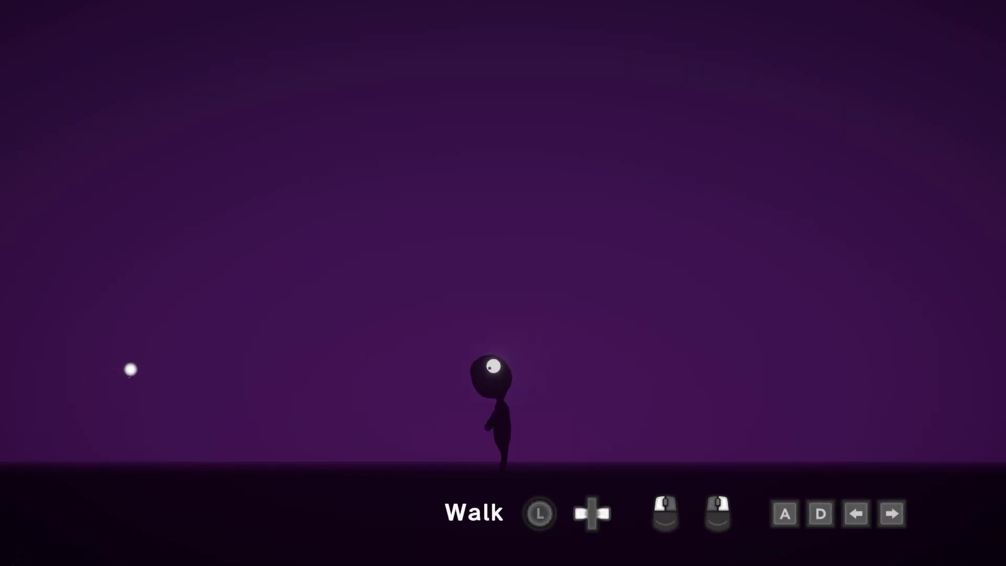
Step: Walk the character to the right until it passes the tall spire
key(d)
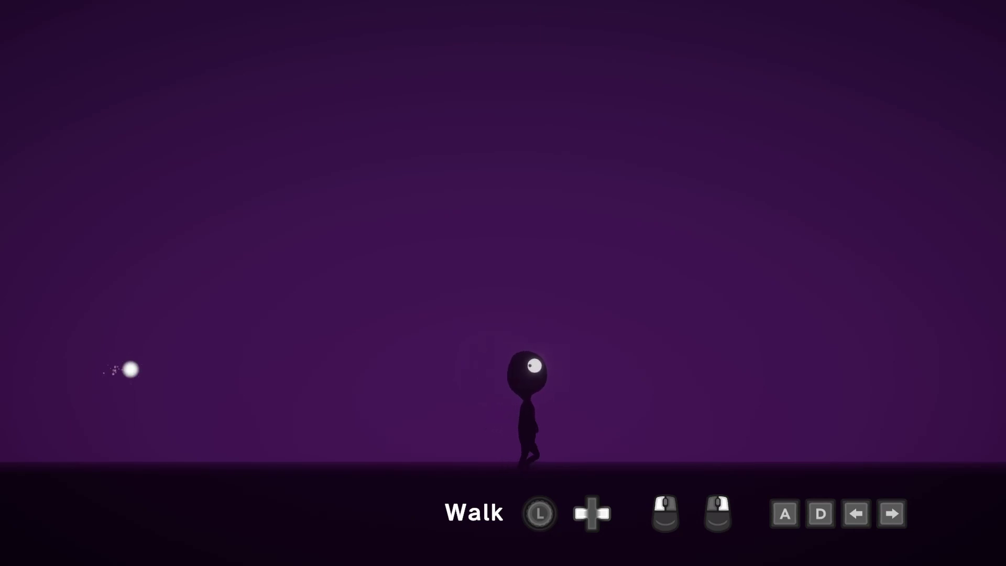
key(d)
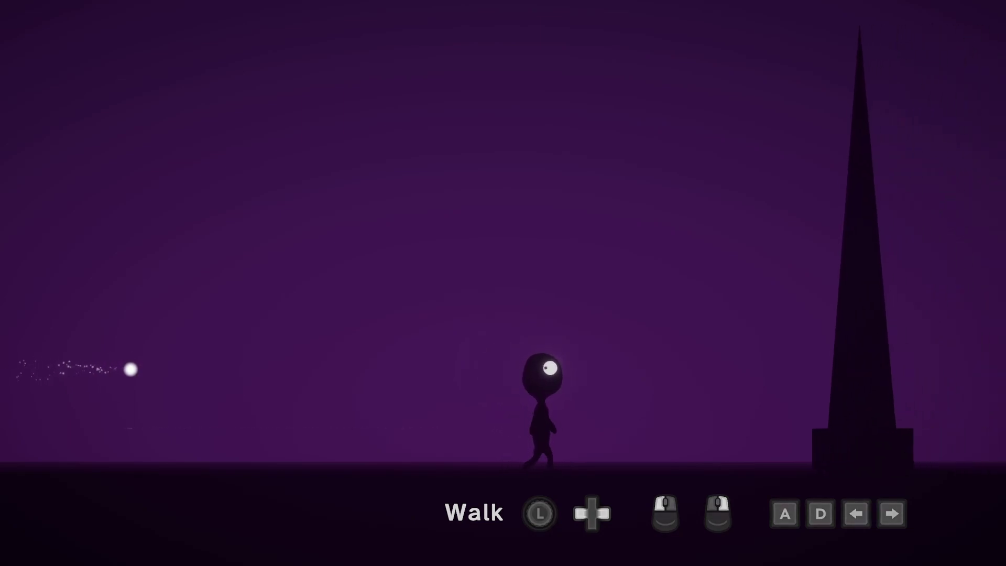
key(d)
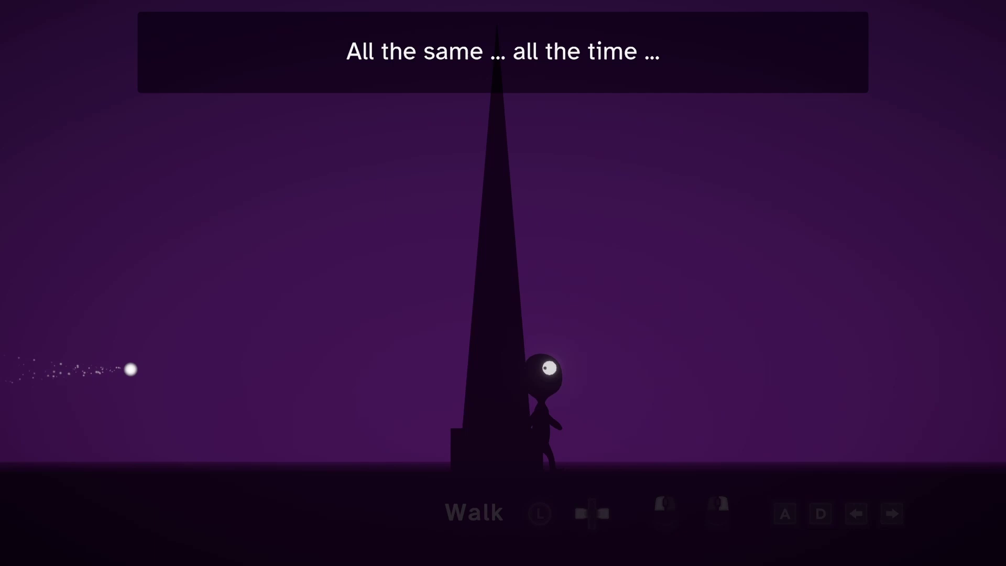